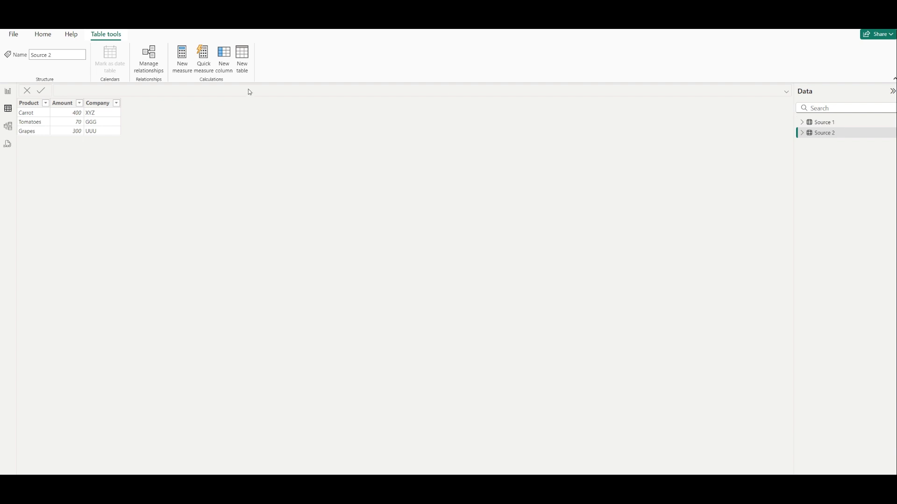
Create a calculated table with the formula New Table = UNION('Source 1','Source 2')
left_click(243, 65)
left_click(92, 90)
type("New Table = ")
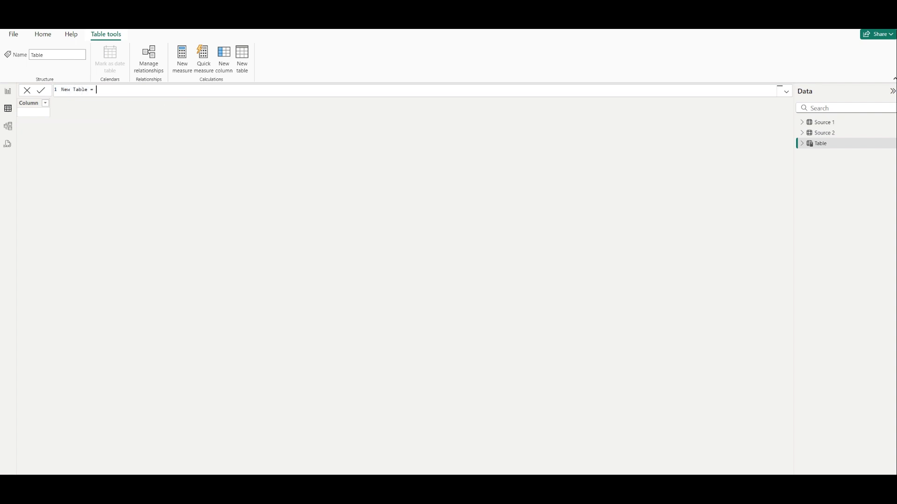
type("UNI")
key("Tab")
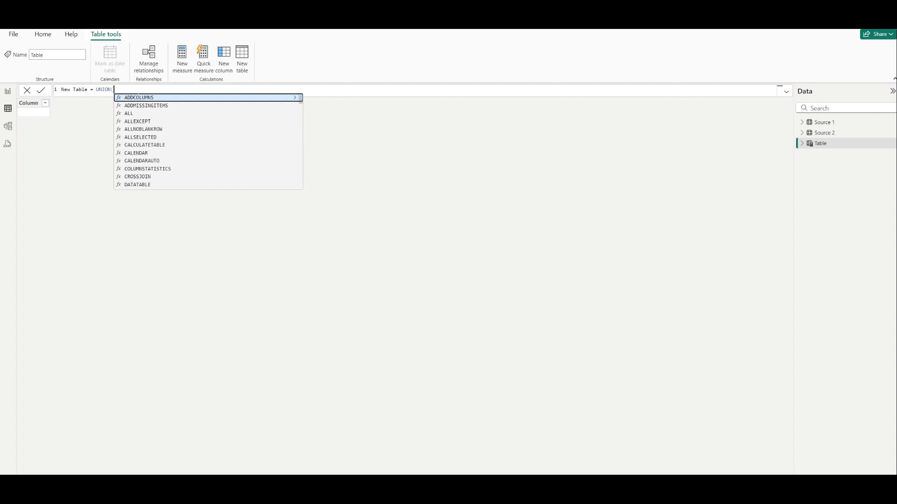
type("SO")
key("Tab")
type(",Sour")
key("Down")
key("Tab")
type(")")
key("Return")
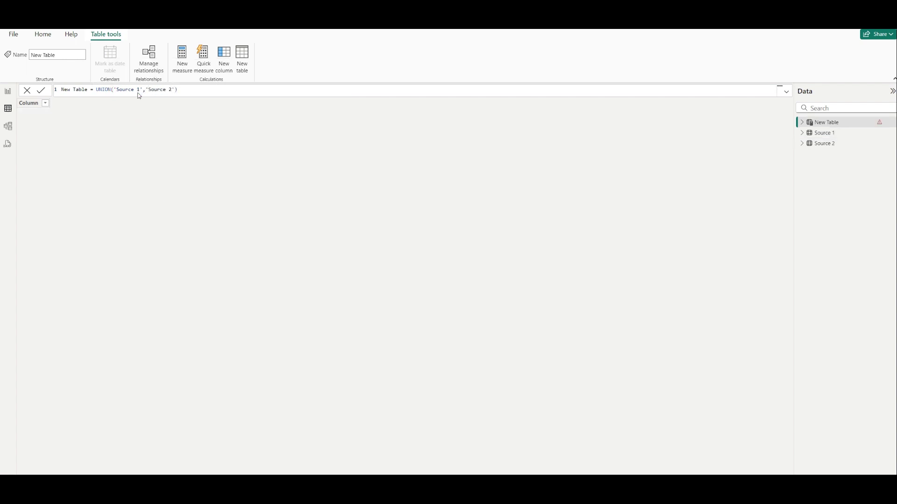
mouse_move(71, 107)
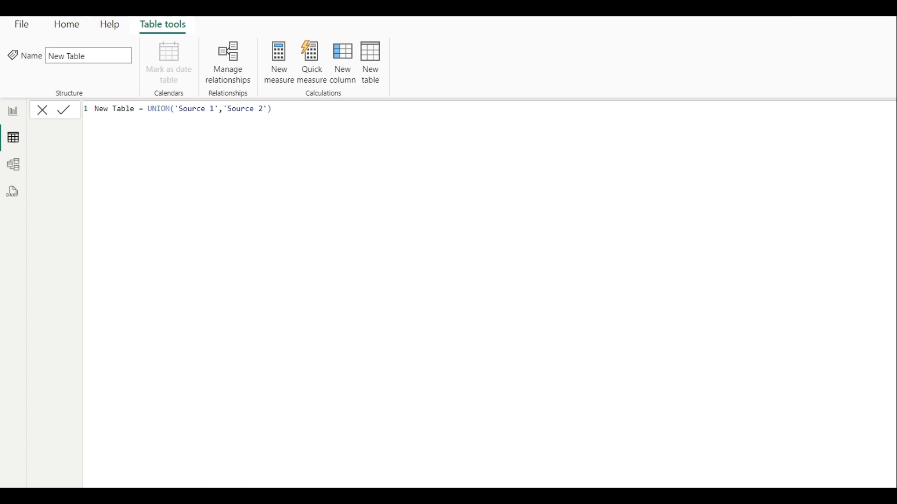
Replace the UNION arguments with just 'Source 1', and a comma, then start a new line
left_click_drag(273, 109, 175, 109)
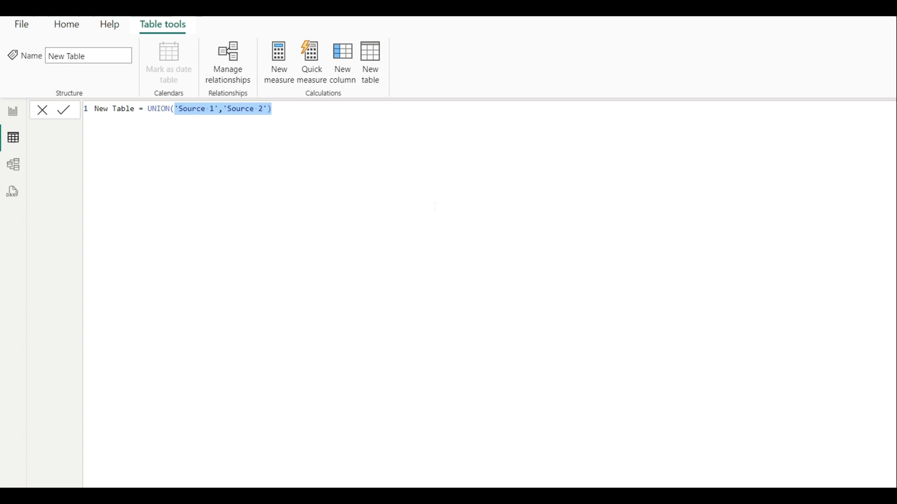
type("S")
key("Up")
key("Up")
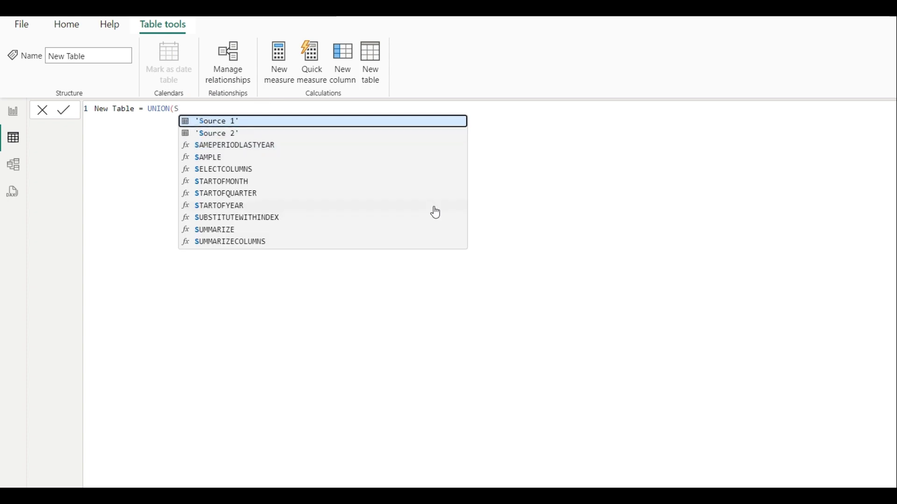
key("Tab")
type(",")
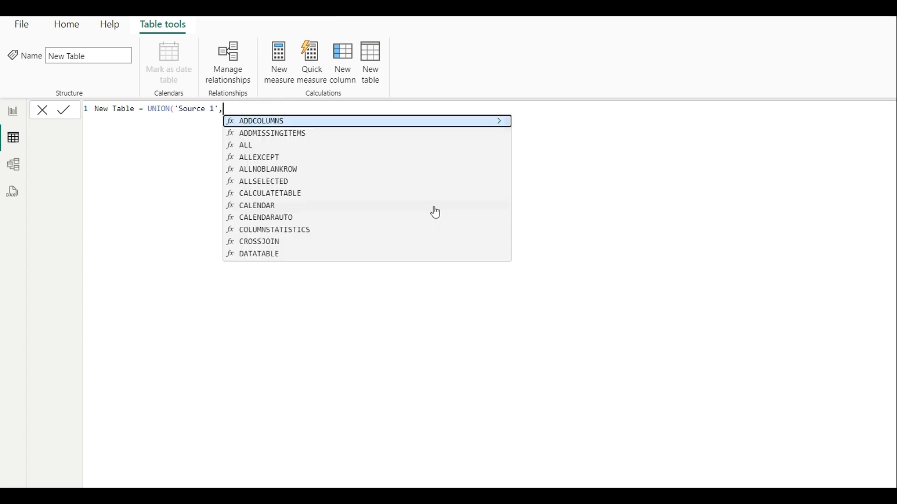
key("shift+Return")
key("shift+Return")
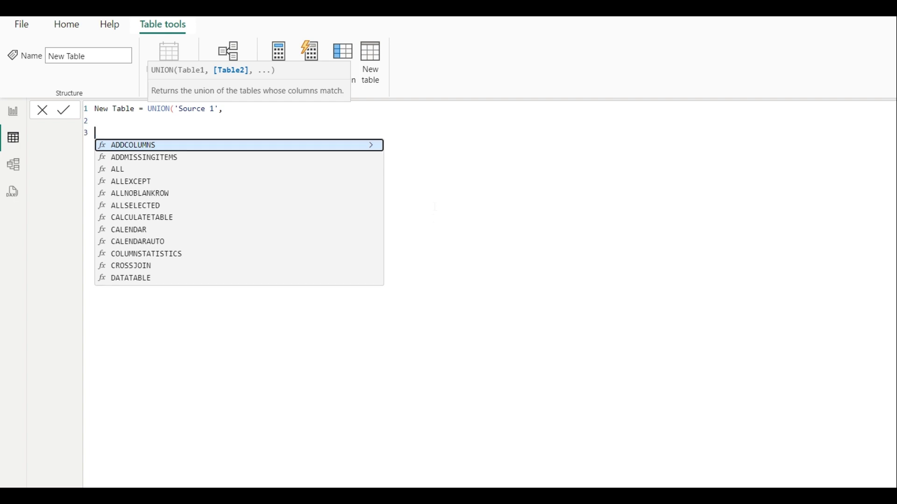
key("BackSpace")
On line 2 enter SELECTCOLUMNS('Source 2', "Product", 'Source 2'[Product], "Amount", using autocomplete
type("SEL")
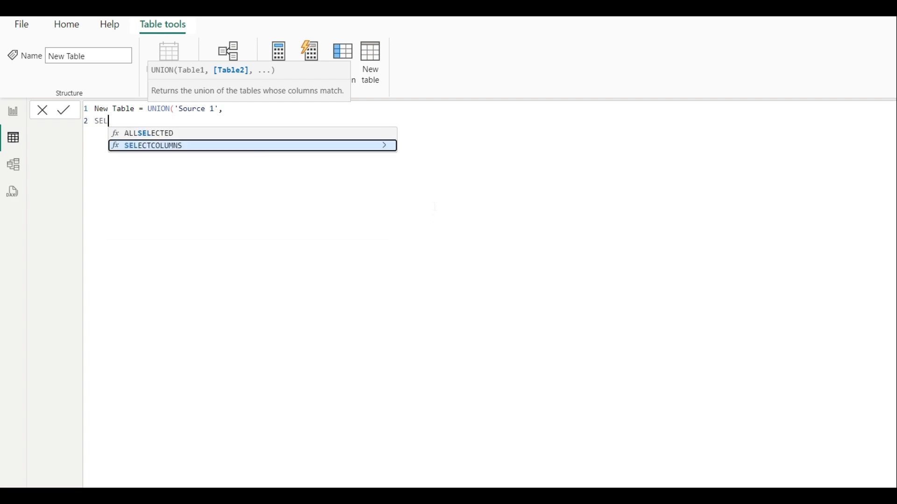
key("Tab")
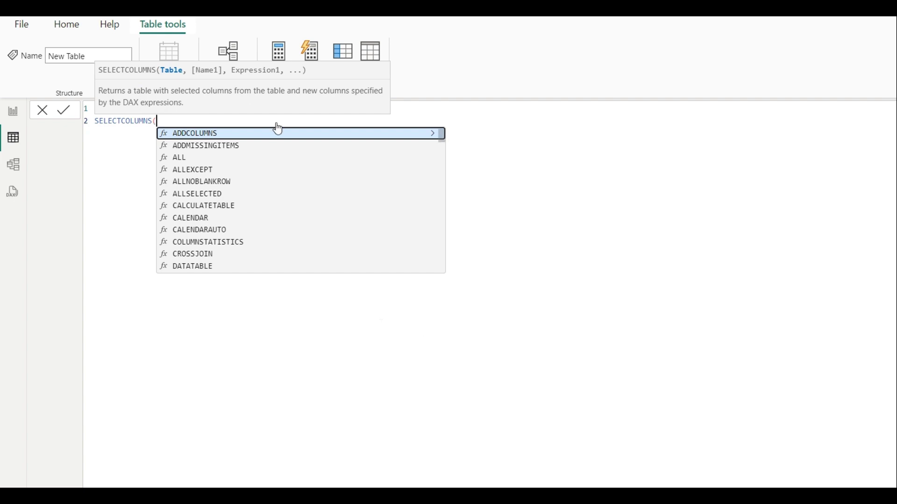
type("Source")
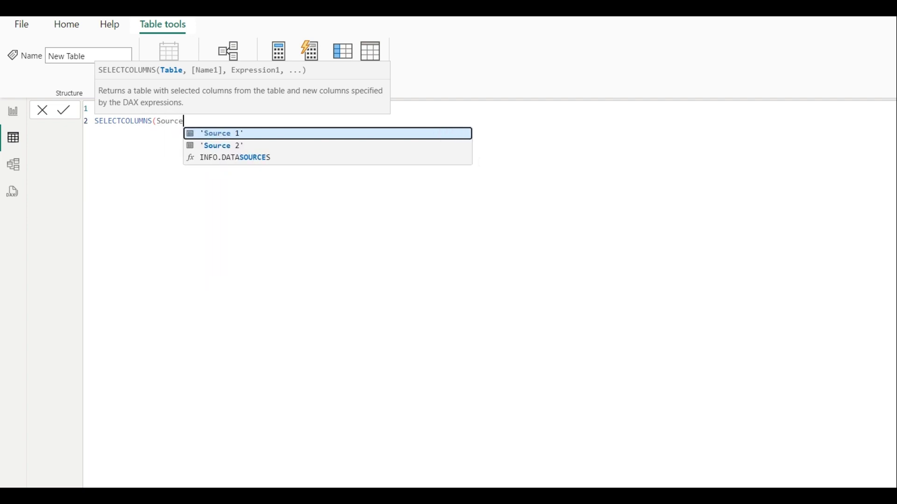
key("Down")
key("Tab")
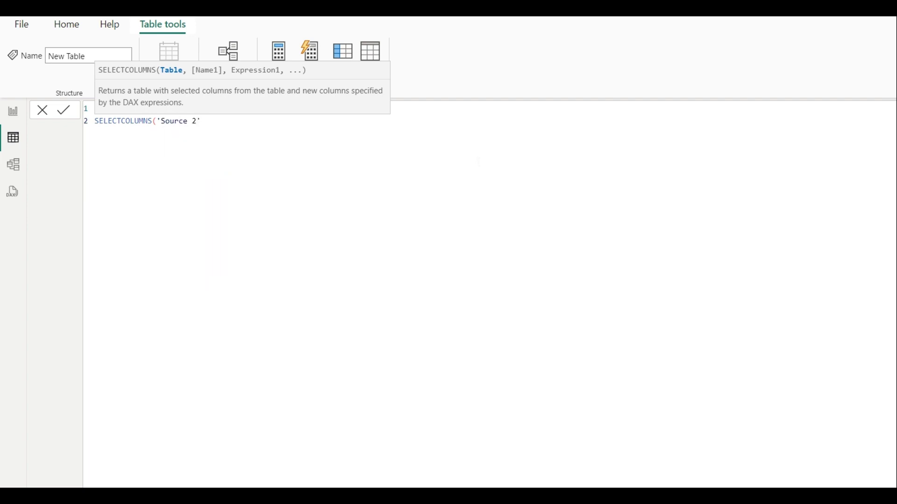
type(",")
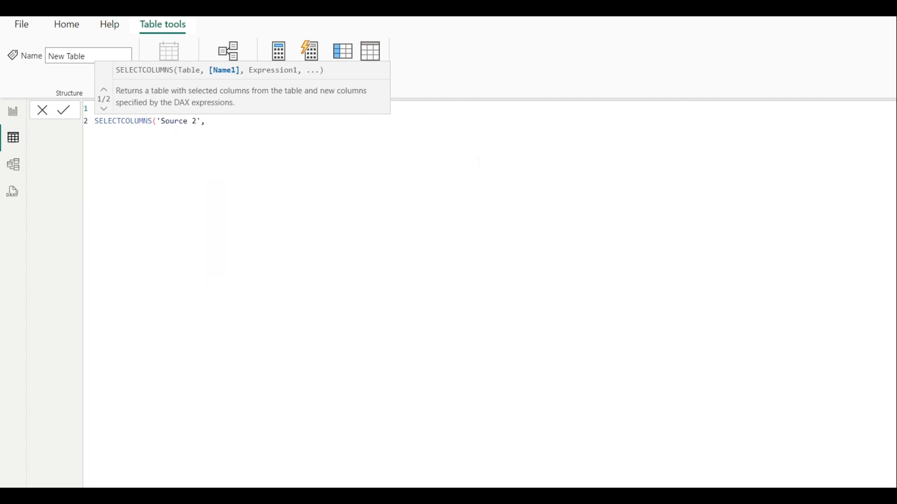
type("\"Product\", Sour")
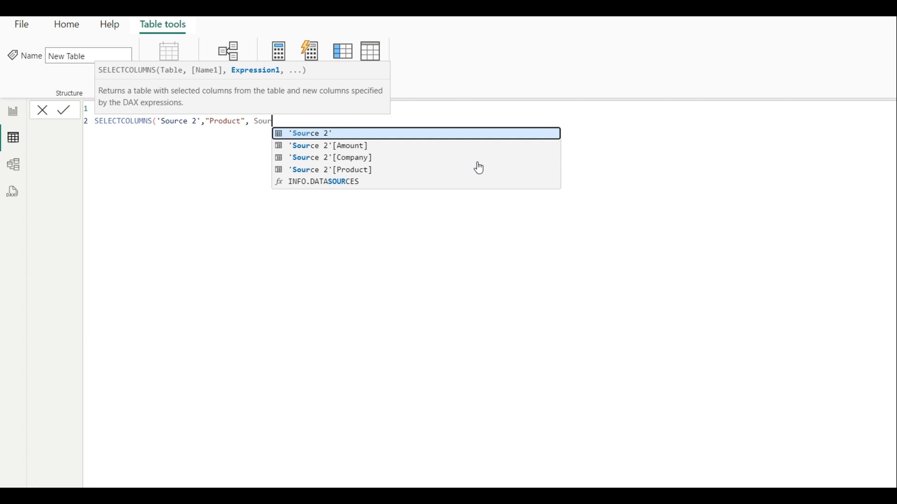
left_click(479, 170)
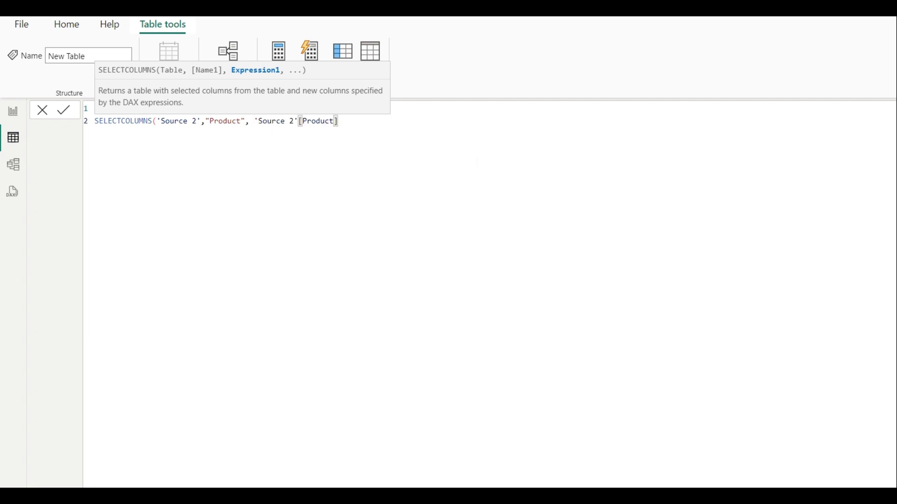
type(", ")
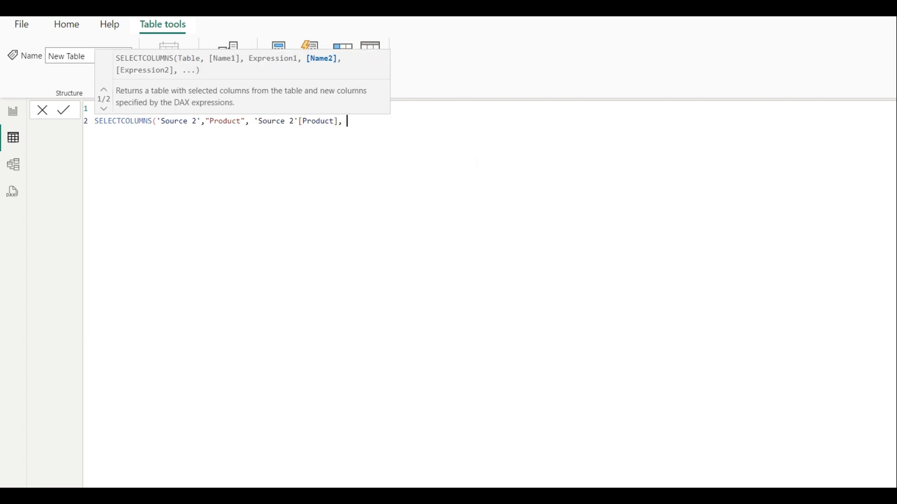
type("\"Amount\", ")
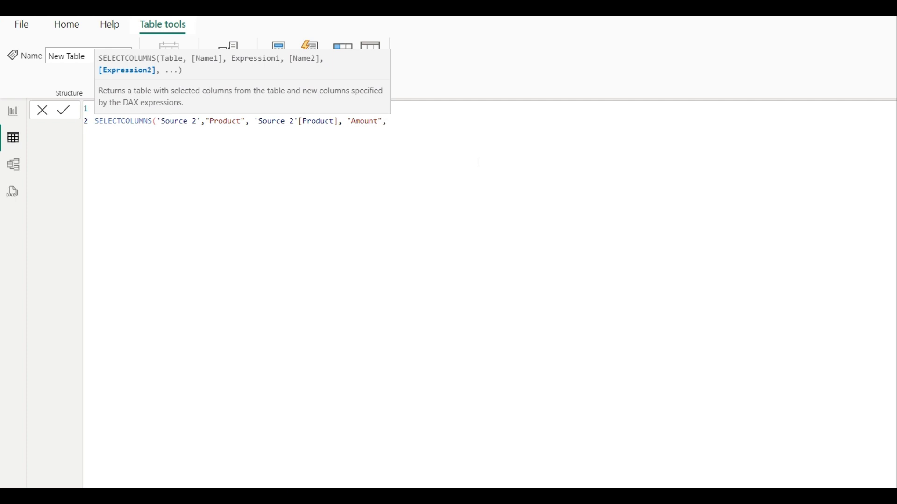
type("'Sou")
Map 'Source 2'[Amount], then add a "Max Discount" column with value BLANK()
key("Down")
key("Tab")
type(",")
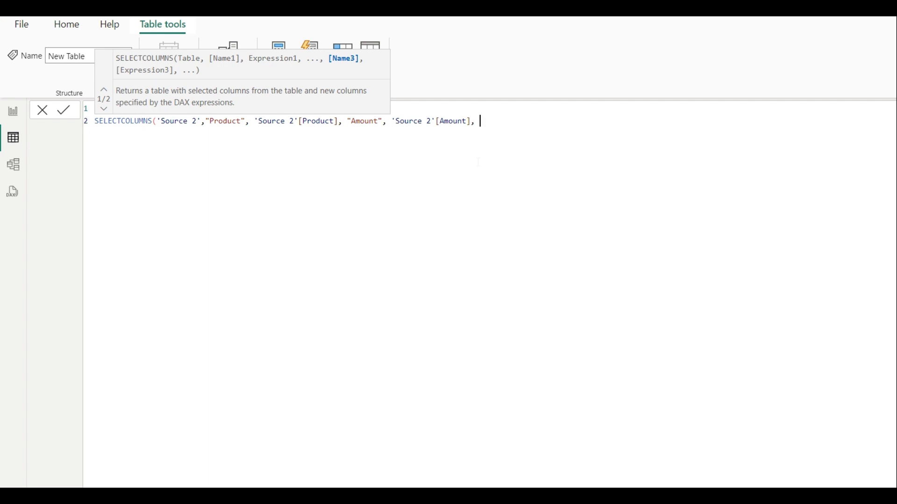
type("\"")
type("Max Dosuc")
key("BackSpace")
key("BackSpace")
key("BackSpace")
key("BackSpace")
type("iscount\",")
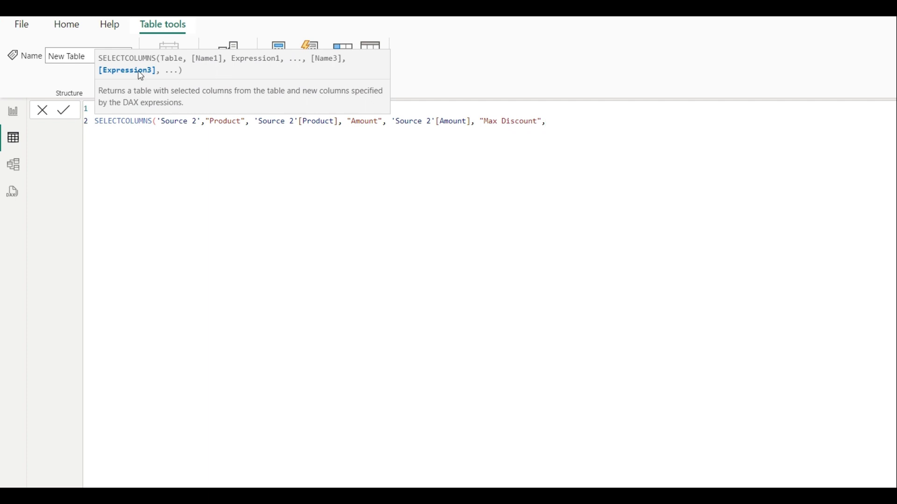
type(" BLA")
key("Tab")
Add a "Company" column from 'Source 2'[Company] and close the SELECTCOLUMNS parenthesis
type(",")
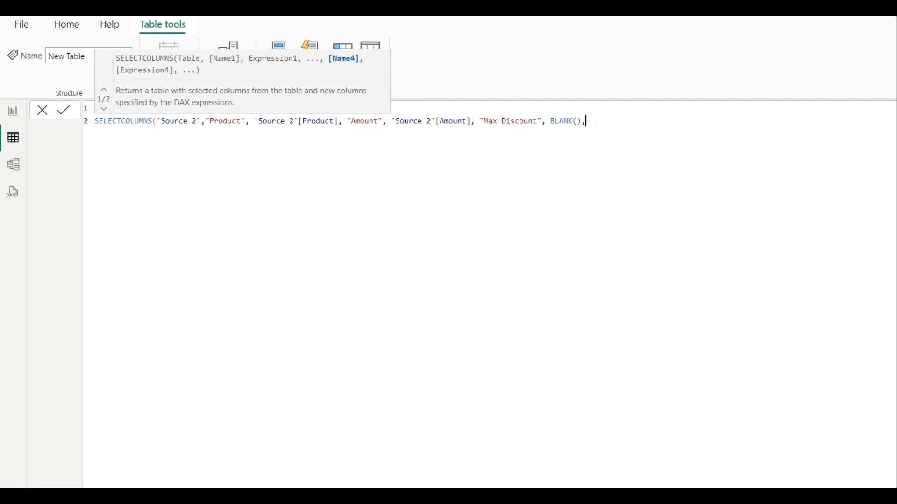
type(" \"Company\",")
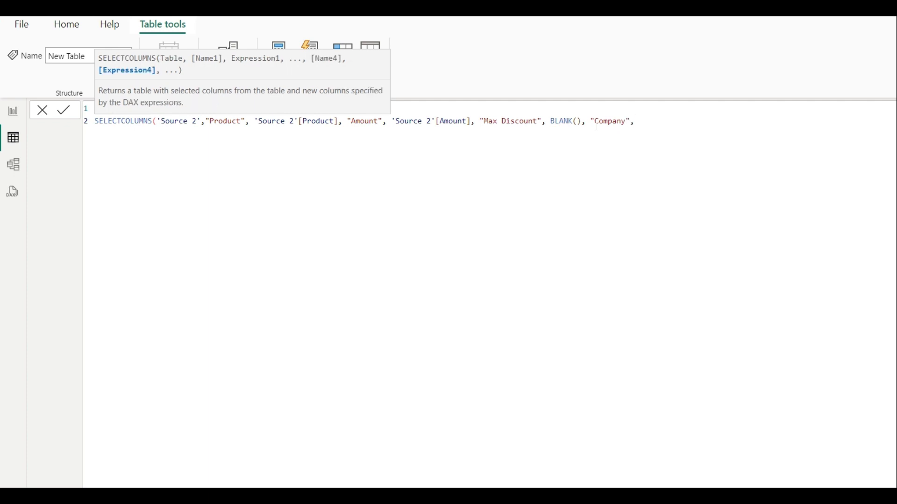
type("S")
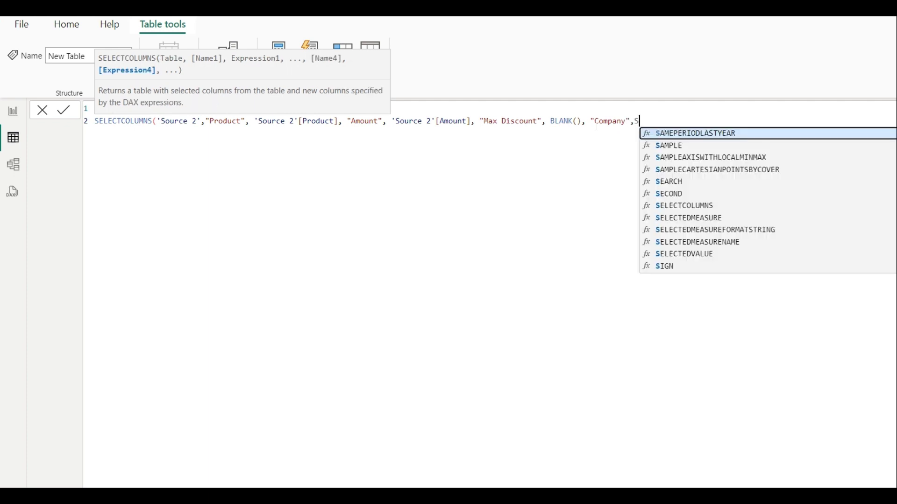
type("ou")
key("Down")
key("Down")
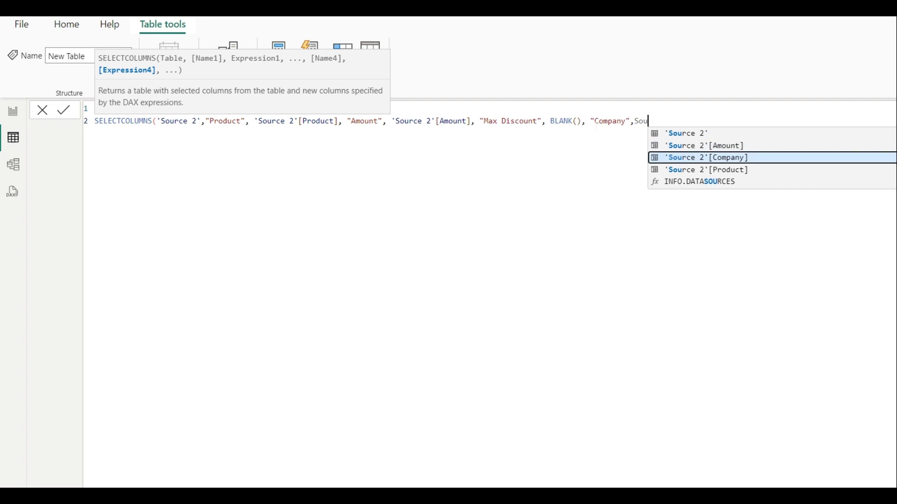
key("Return")
key("BackSpace")
key("Down")
key("Down")
key("Tab")
type(")")
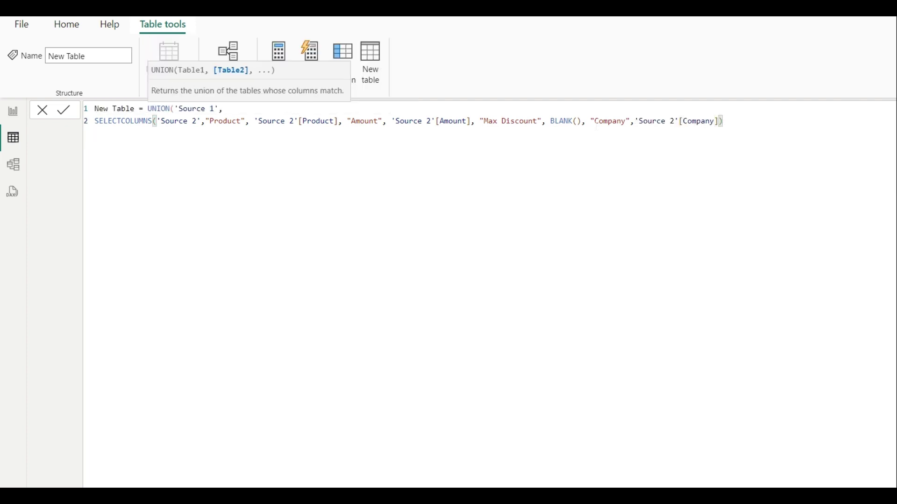
Add the final closing parenthesis at the end to close the UNION
left_click_drag(225, 111, 176, 110)
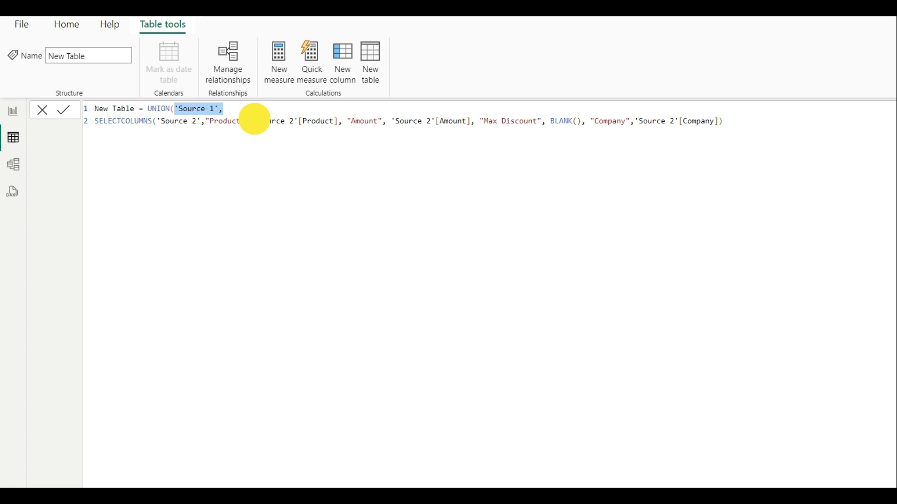
left_click(727, 120)
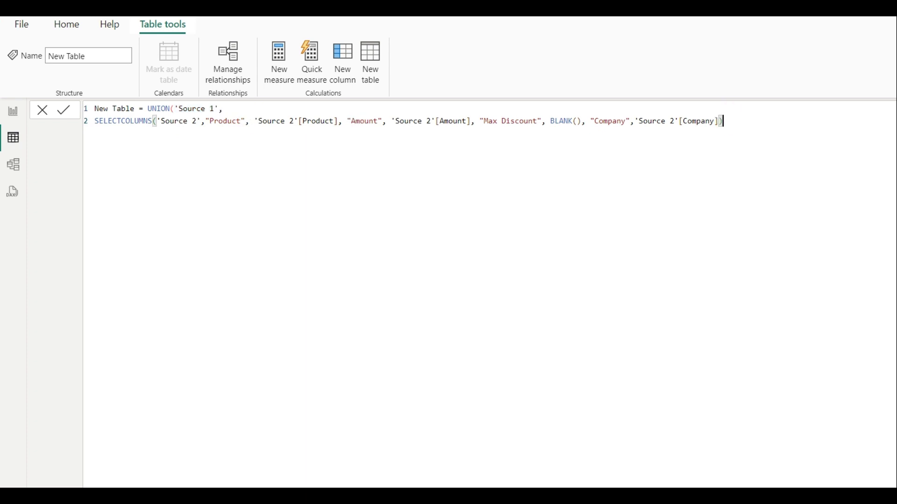
type(")")
Indent the SELECTCOLUMNS line one level under the first line
double_click(96, 122)
key("Tab")
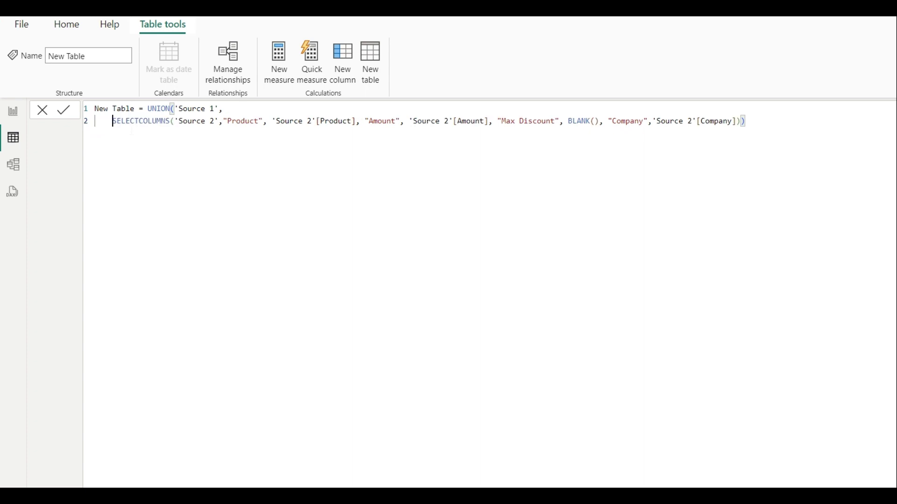
key("Tab")
key("Tab")
key("Tab")
key("Tab")
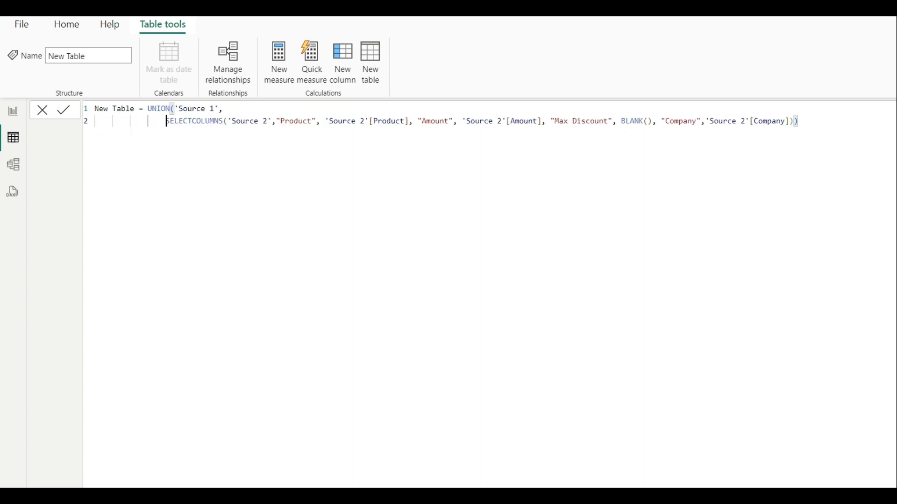
key("BackSpace")
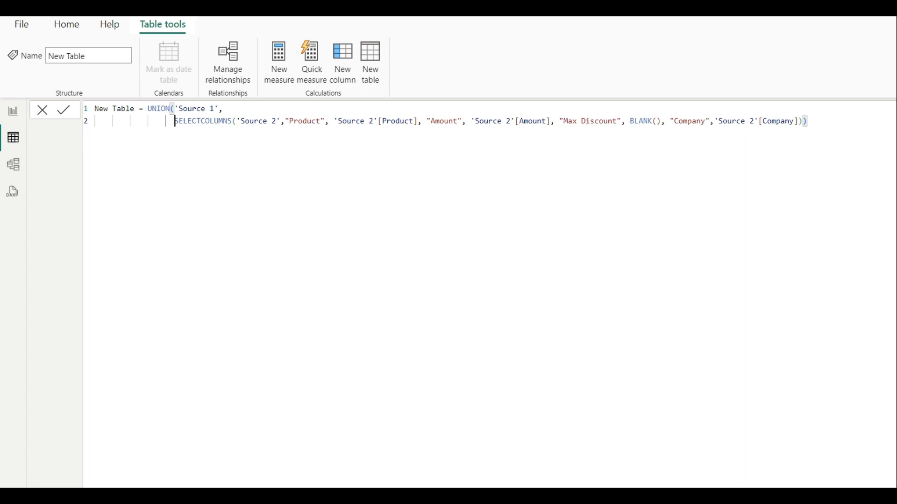
Commit the New Table formula and switch views, with New Table listed beside Source 1 and Source 2
left_click(841, 131)
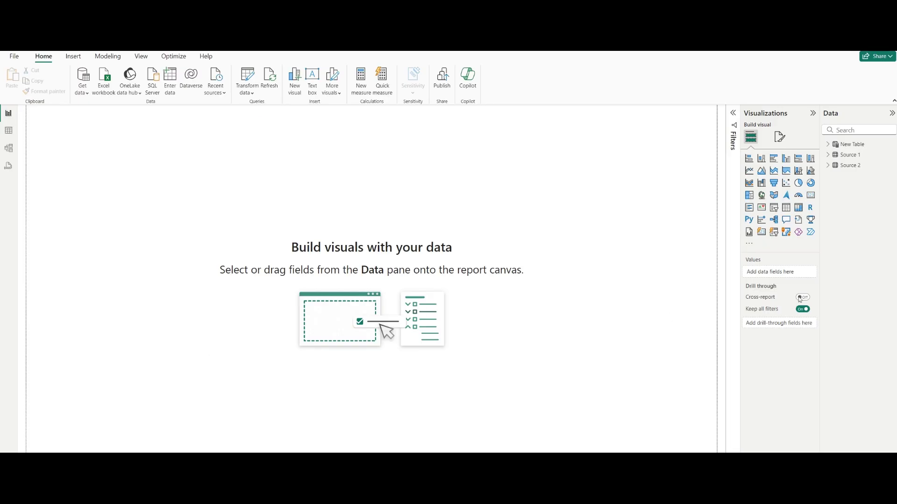
left_click(9, 131)
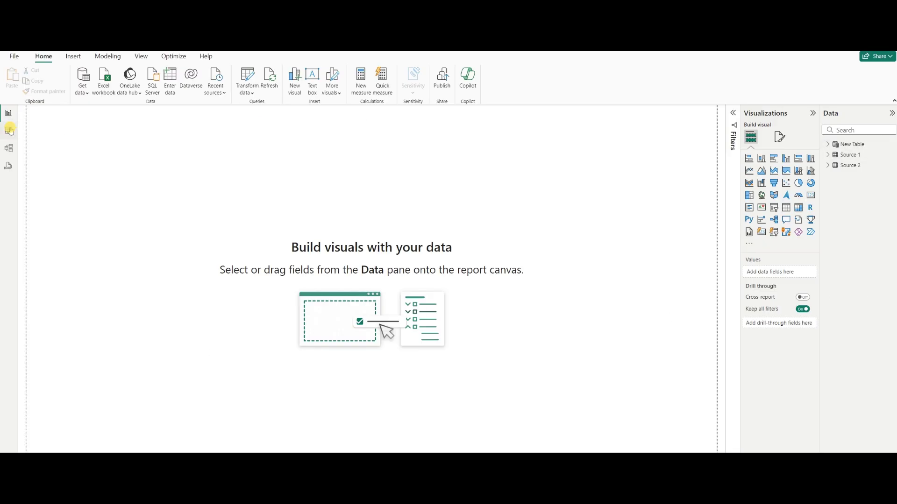